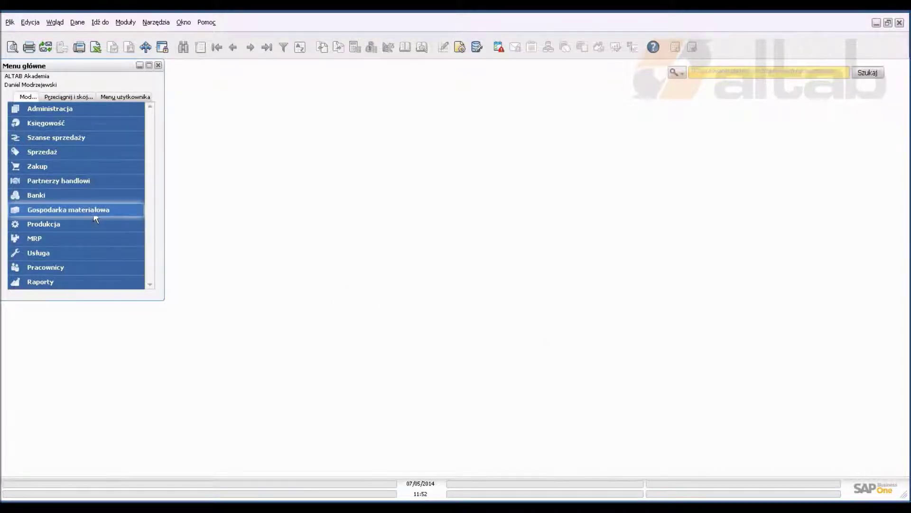
Look up carton KZ000004 in the material master data by searching for KZ*, and view its purchasing data.
click(95, 213)
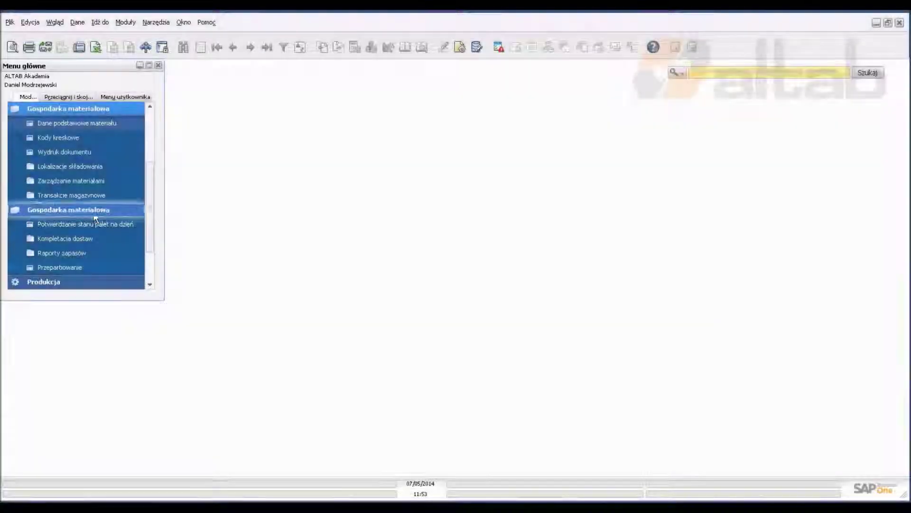
click(103, 125)
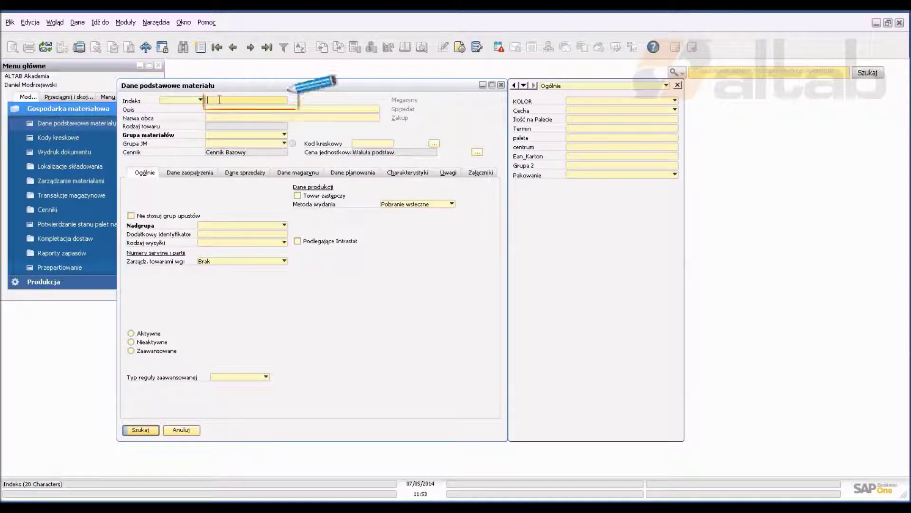
text(KZ*)
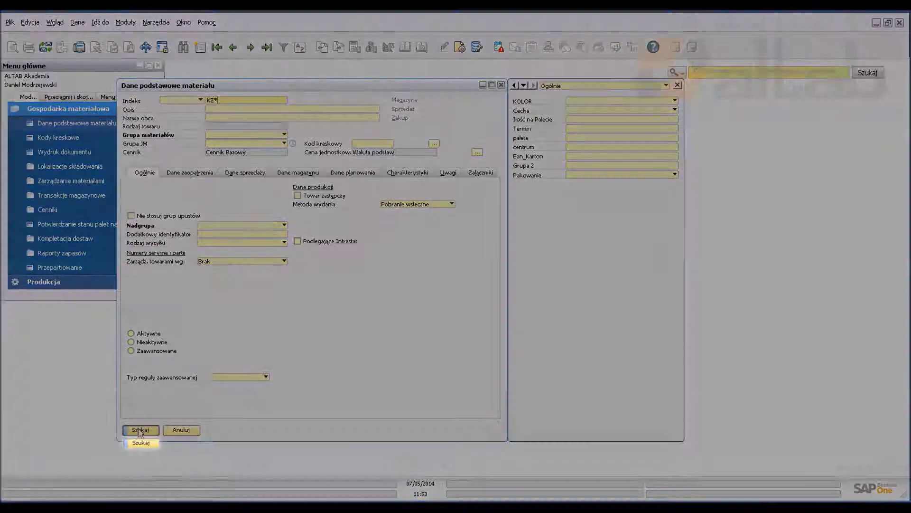
click(139, 430)
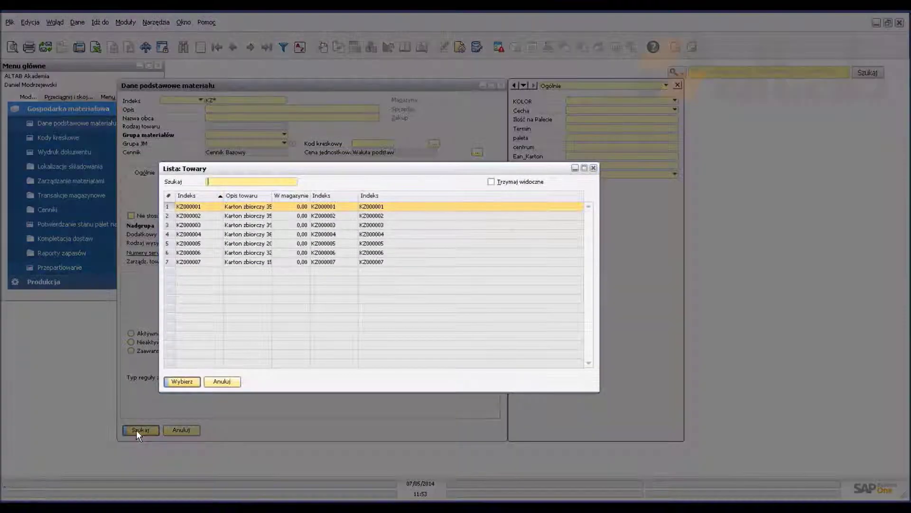
click(178, 234)
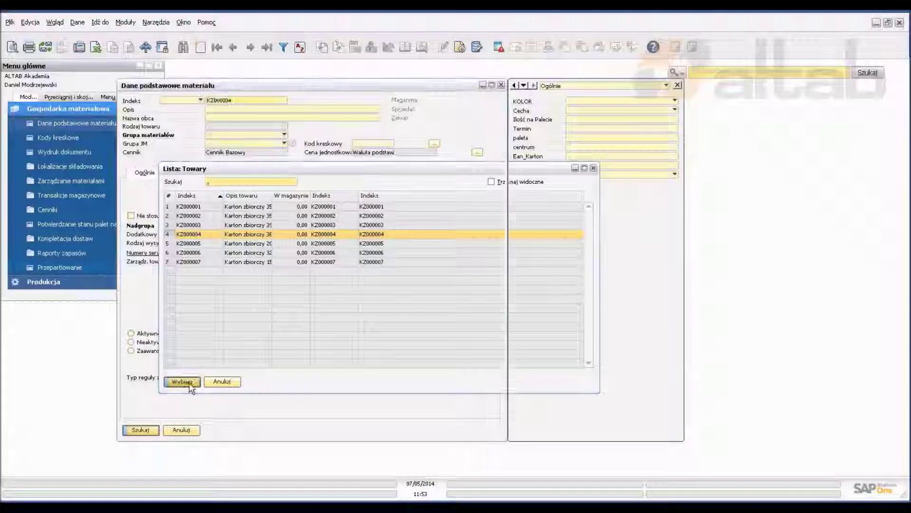
click(189, 382)
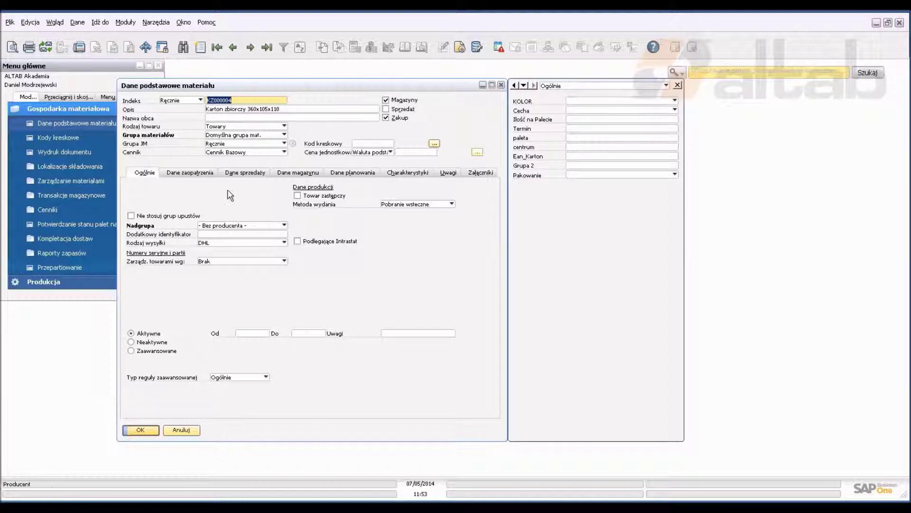
click(198, 174)
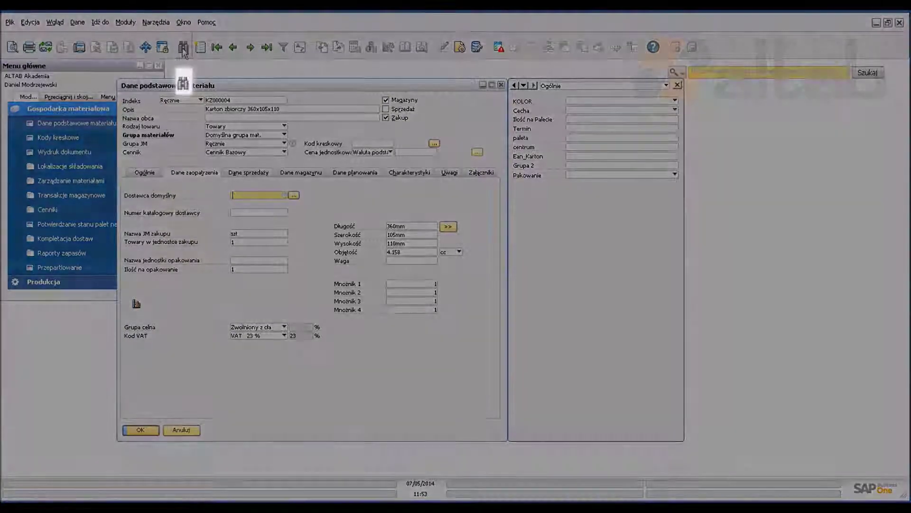
Search the material master data for OP* and view the available Pakowanie options of unit package OP000001.
click(184, 47)
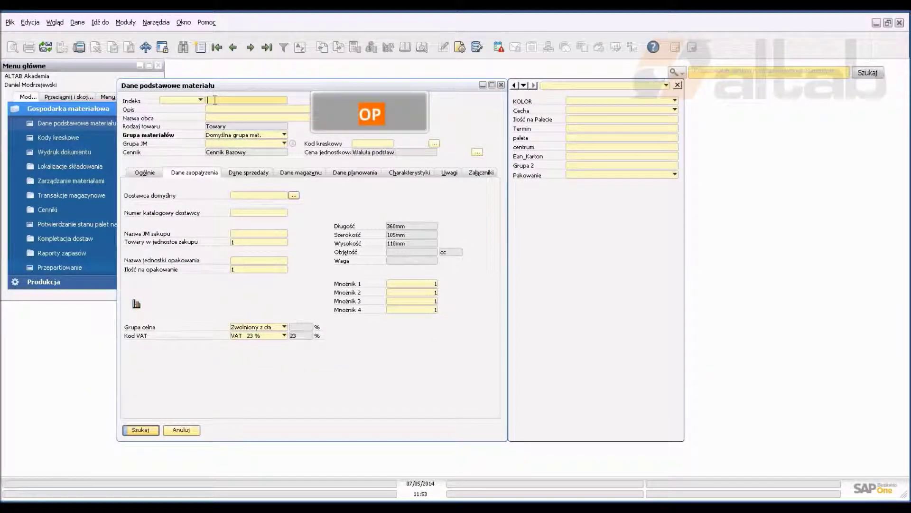
text(OP*)
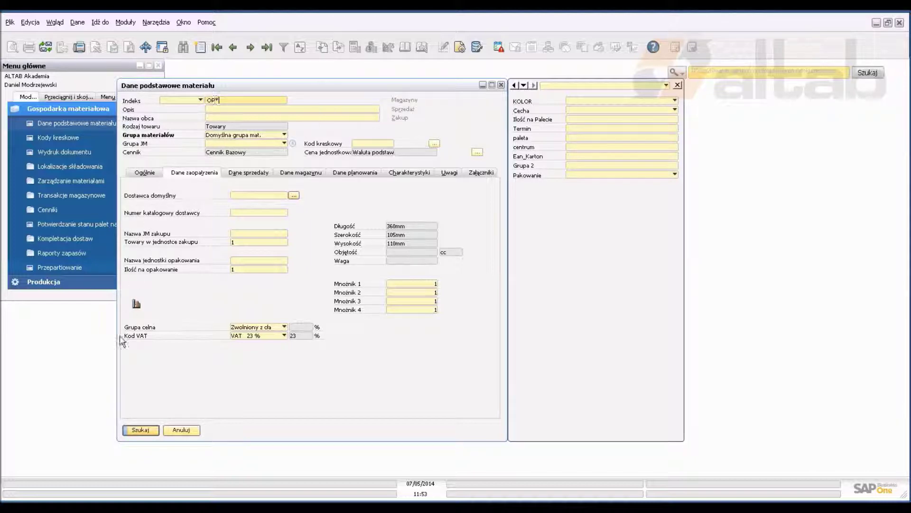
click(135, 432)
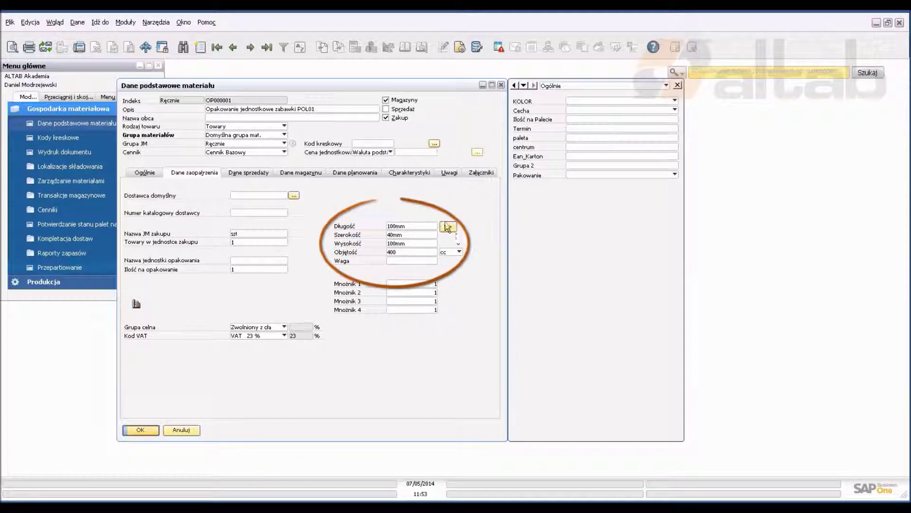
click(589, 176)
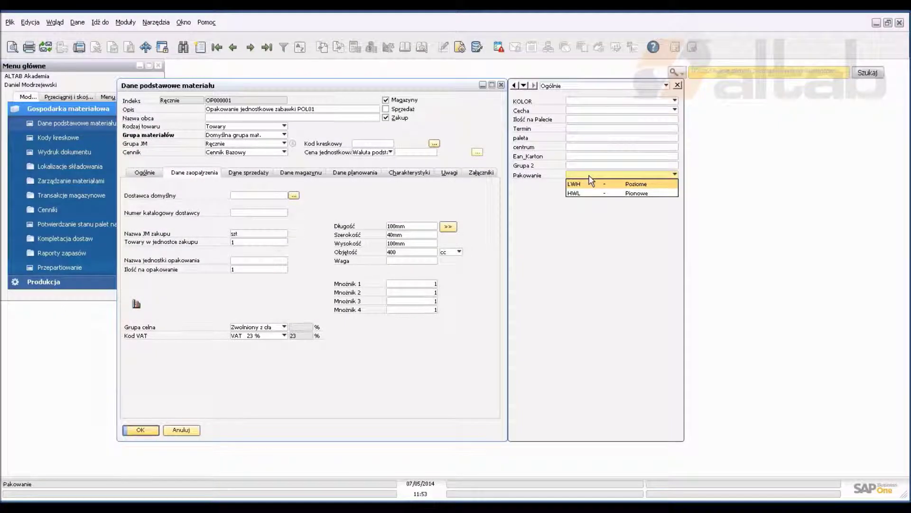
click(538, 178)
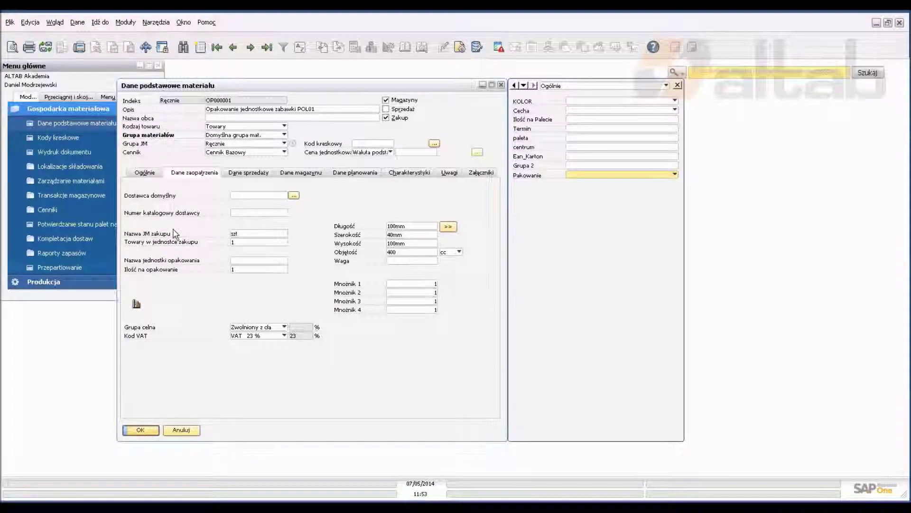
click(141, 430)
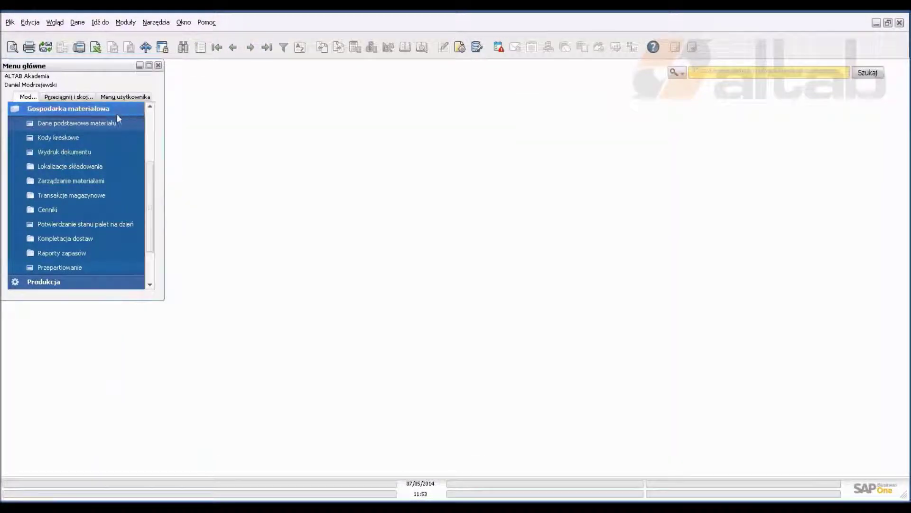
Search the production product trees for PL*, review the components of PL000001 and close the tree.
click(117, 113)
click(80, 222)
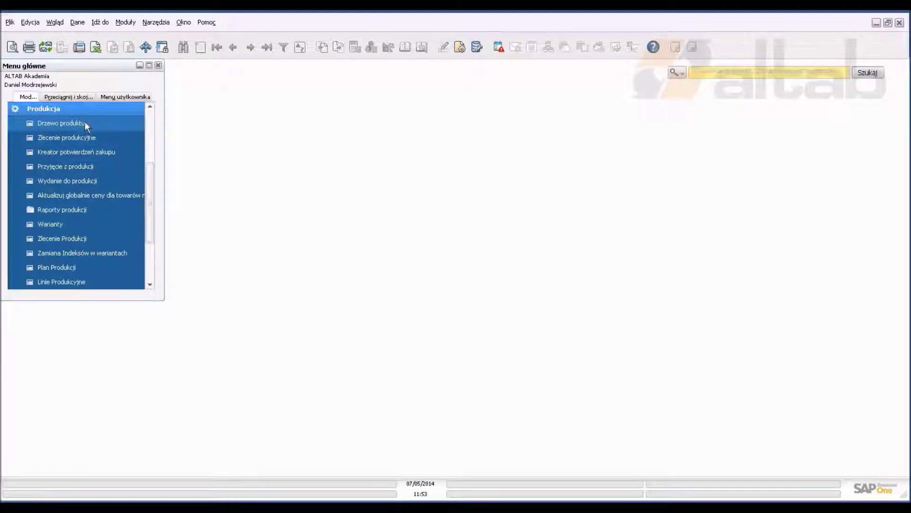
click(62, 123)
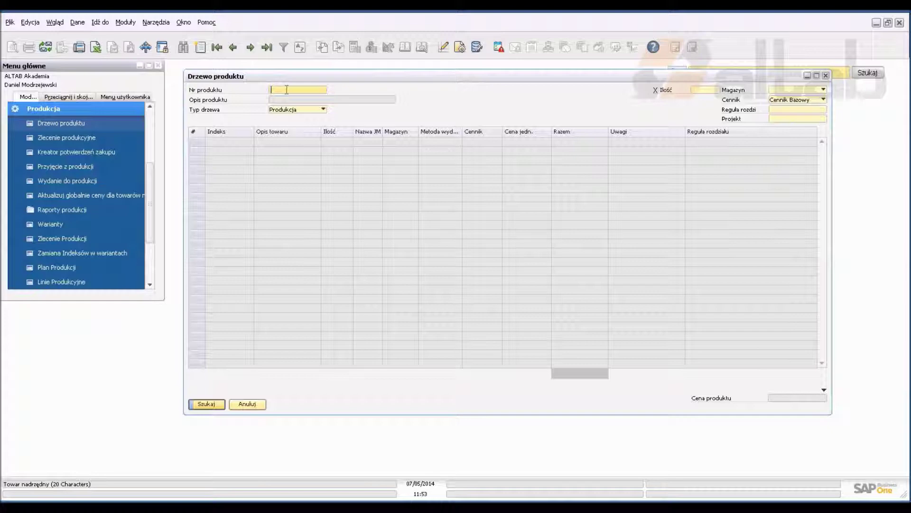
text(PL*)
click(207, 404)
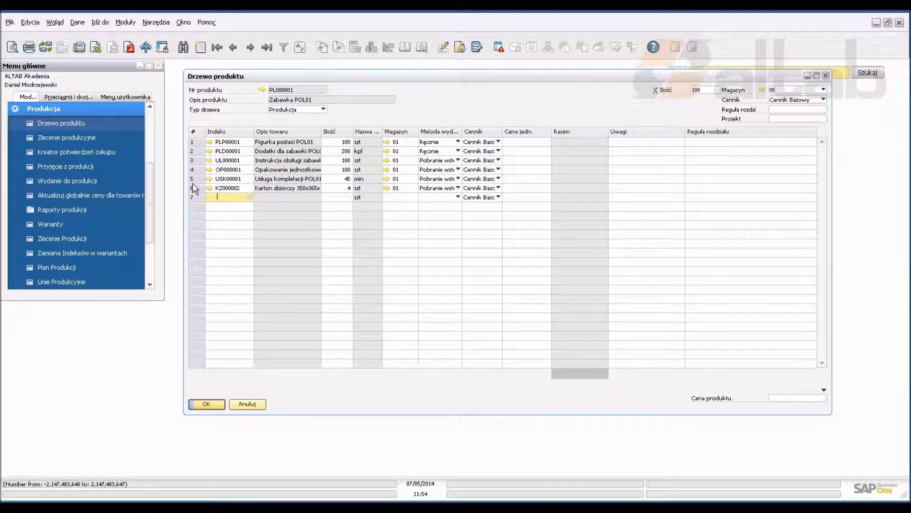
click(206, 403)
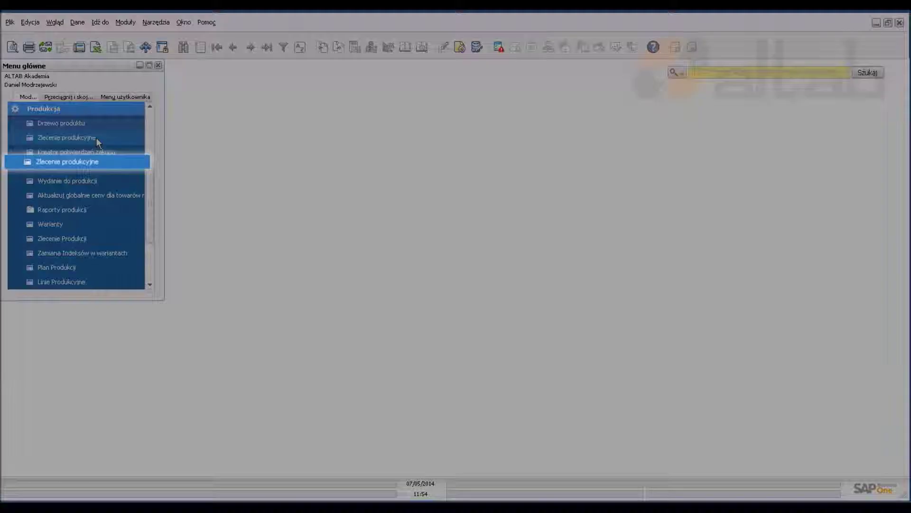
Start a standard production order for product PL000001 with a planned quantity of 100.
click(67, 137)
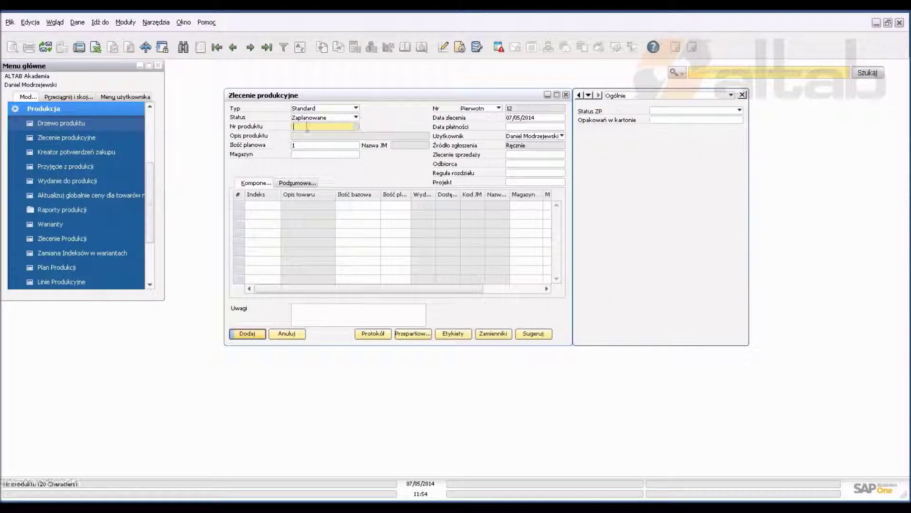
click(306, 128)
text(PL*)
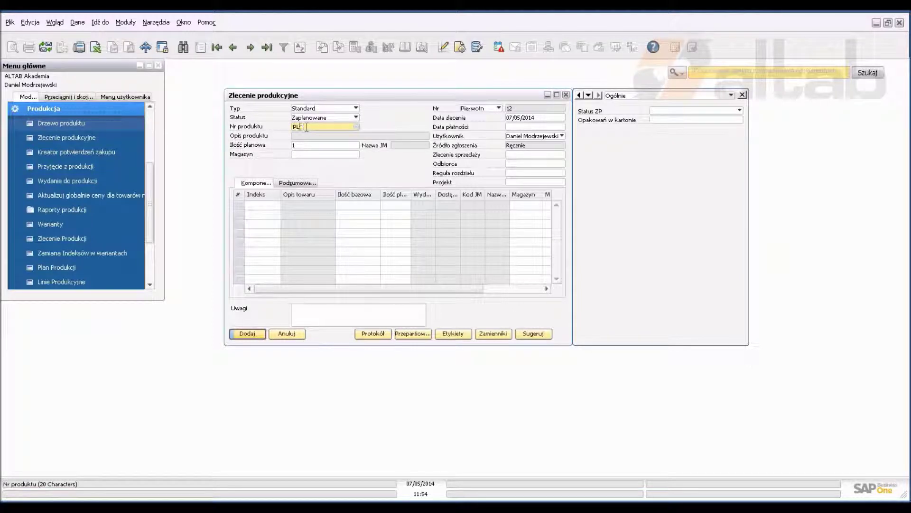
key(Tab)
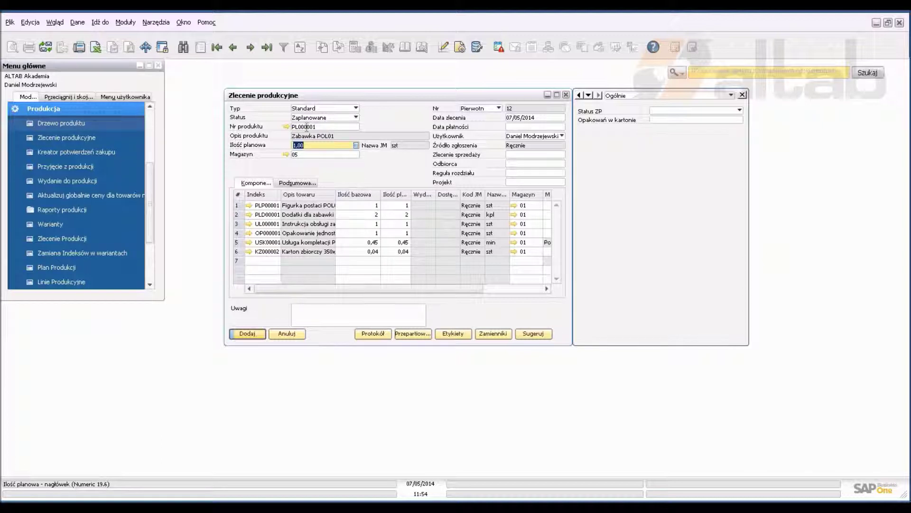
text(100)
key(Tab)
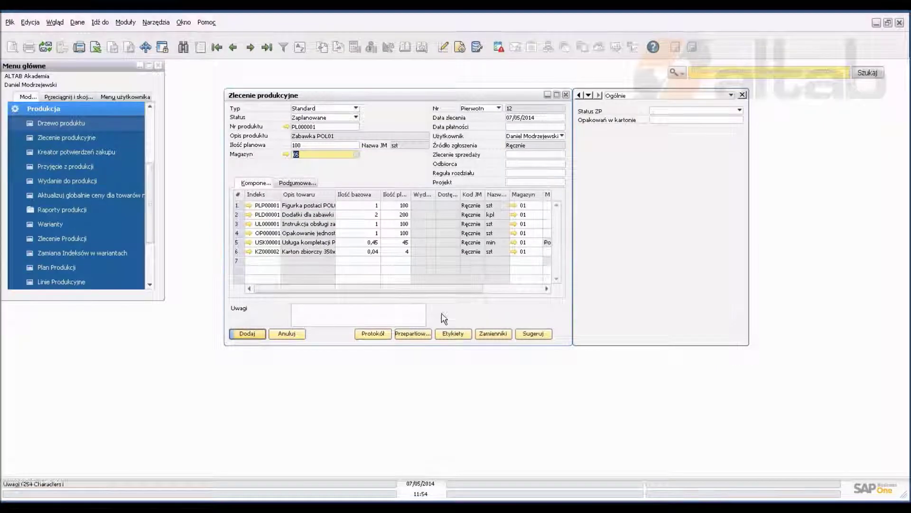
List the order's substitute cartons and preview how OP000001 packs into KZ000001 and KZ000002.
click(493, 333)
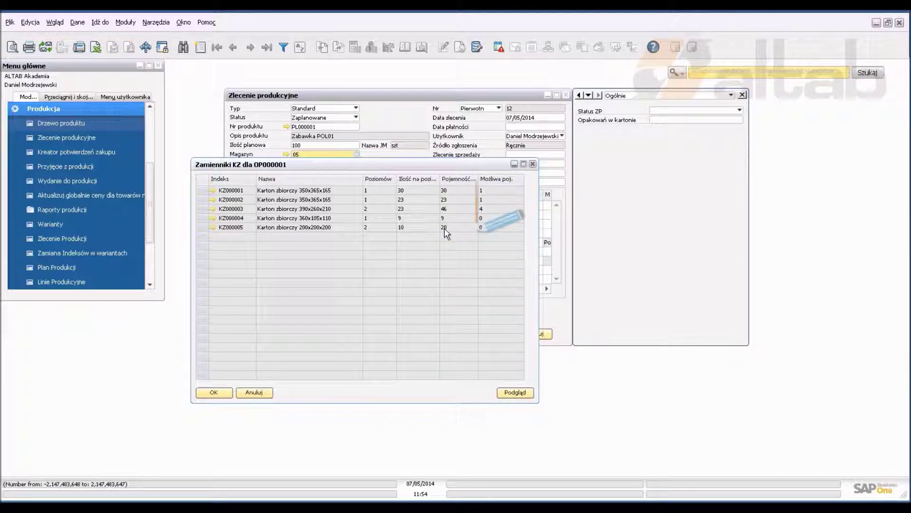
click(201, 190)
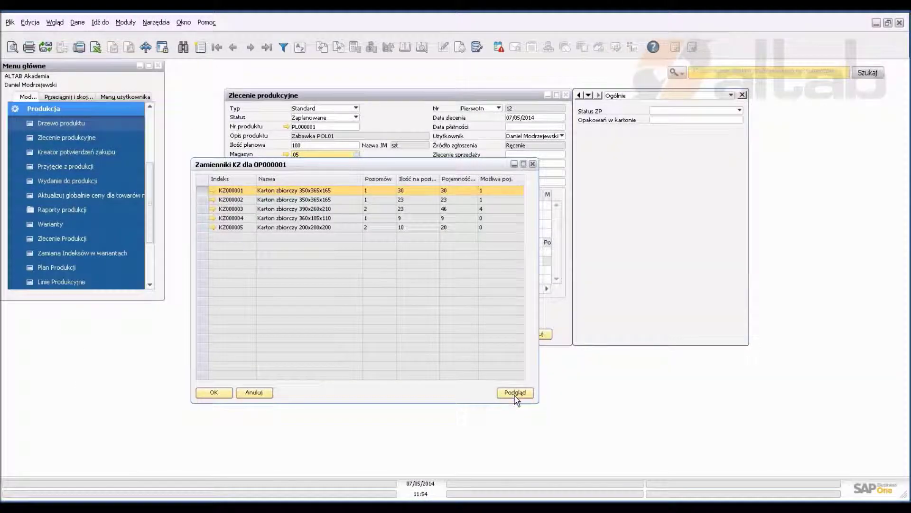
click(515, 392)
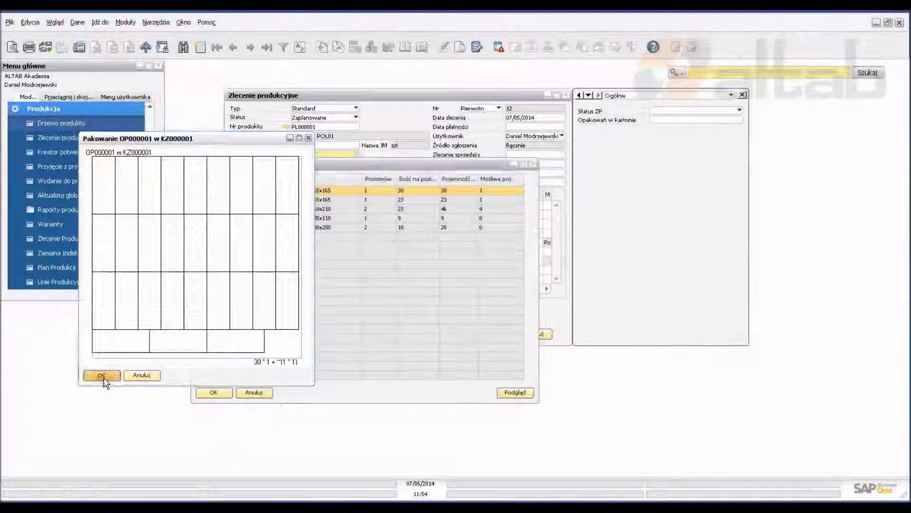
click(102, 375)
click(237, 199)
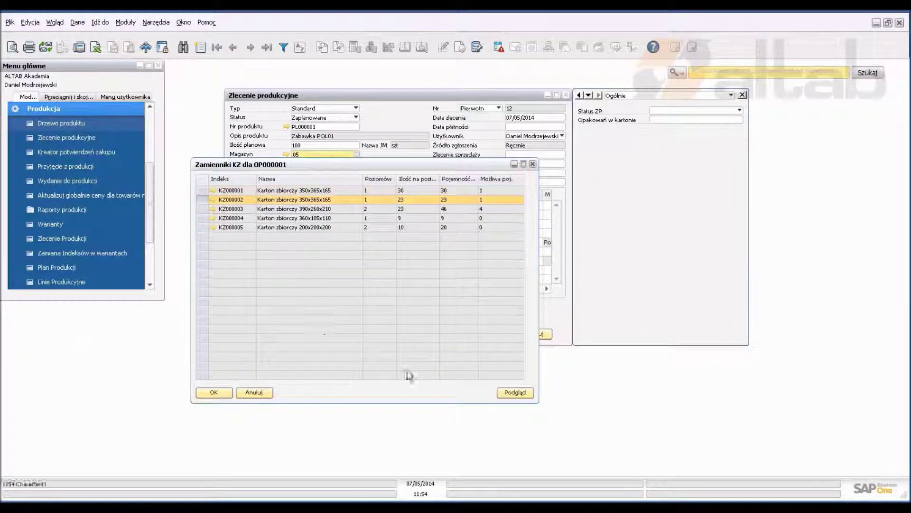
click(513, 392)
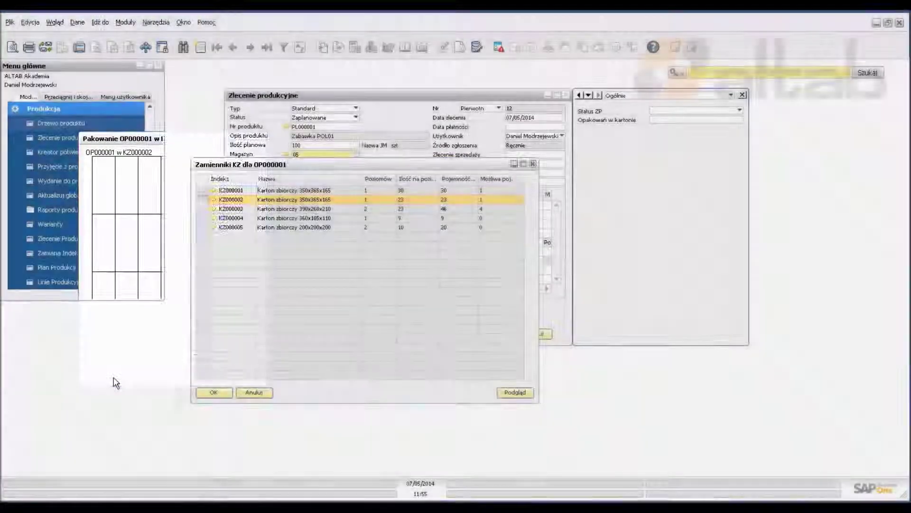
click(110, 376)
Preview how OP000001 packs into substitute cartons KZ000003, KZ000004 and KZ000005.
click(203, 209)
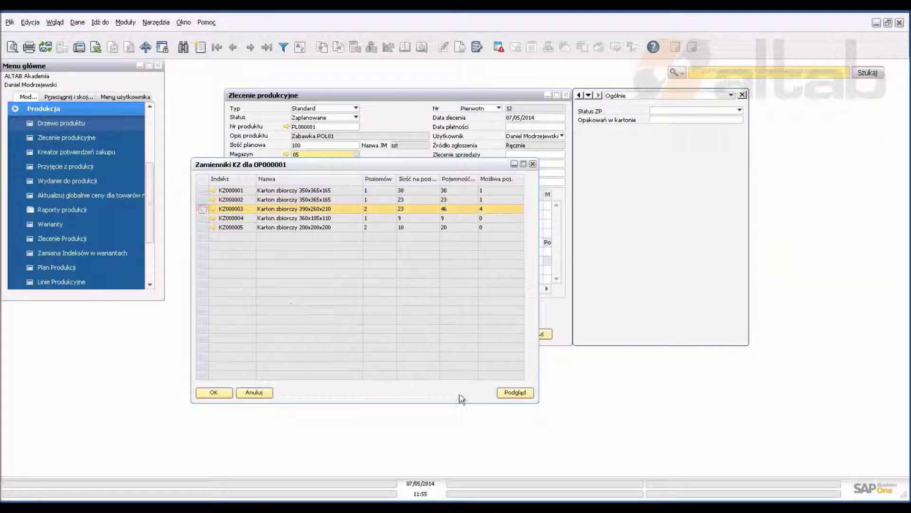
click(512, 394)
click(101, 323)
click(204, 218)
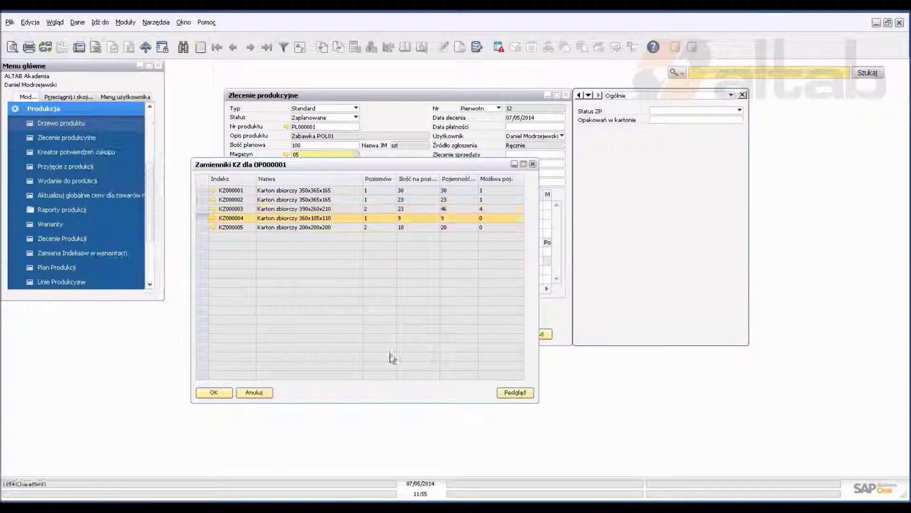
click(510, 393)
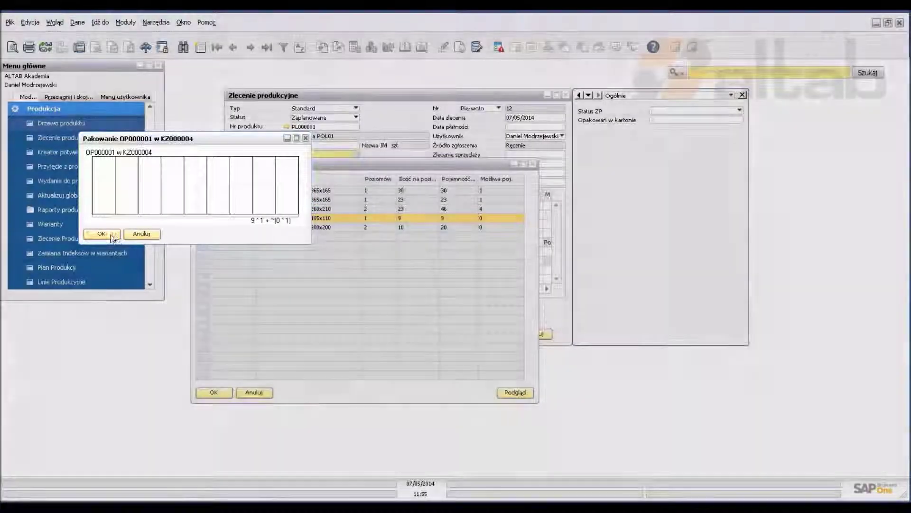
click(101, 234)
click(205, 228)
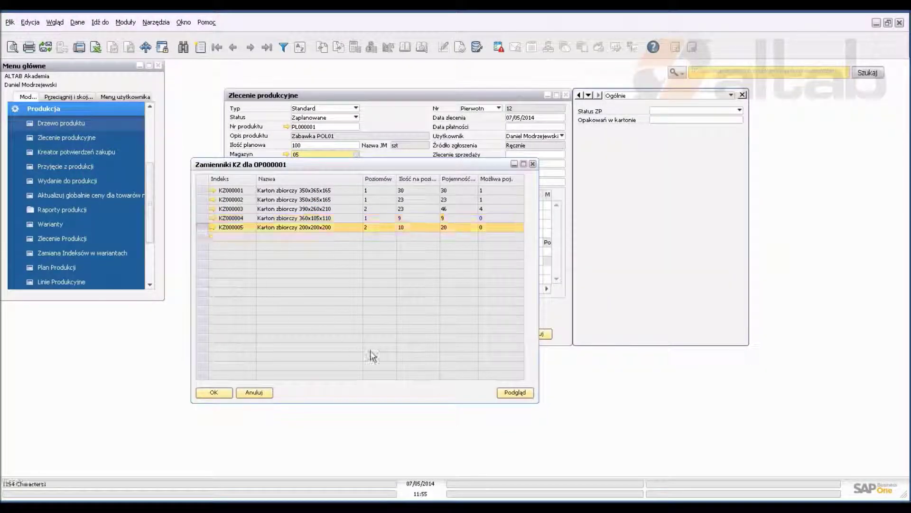
click(532, 394)
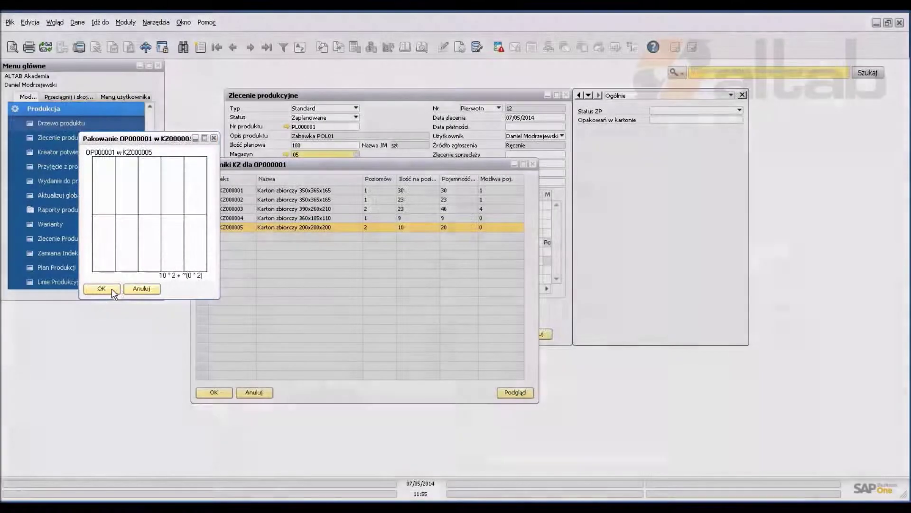
click(109, 289)
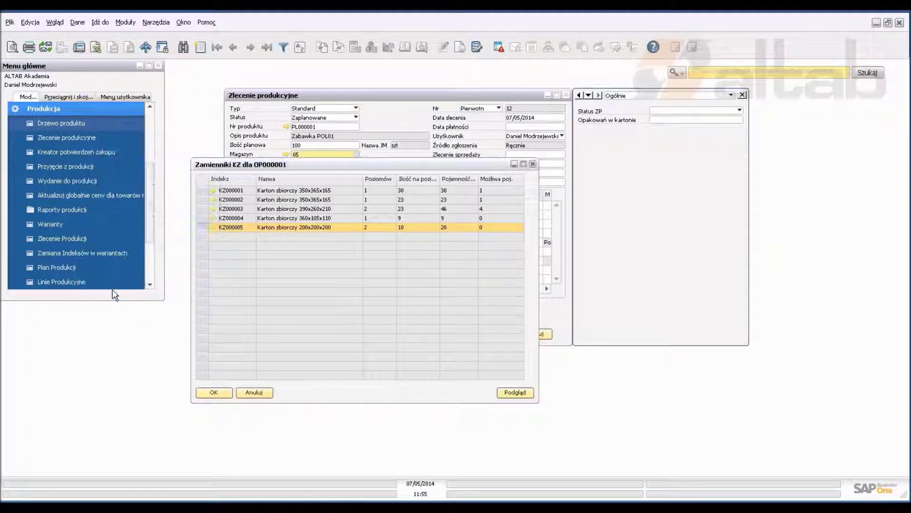
Replace the order's collective carton with KZ000003 and change its planned quantity to a whole number.
click(198, 209)
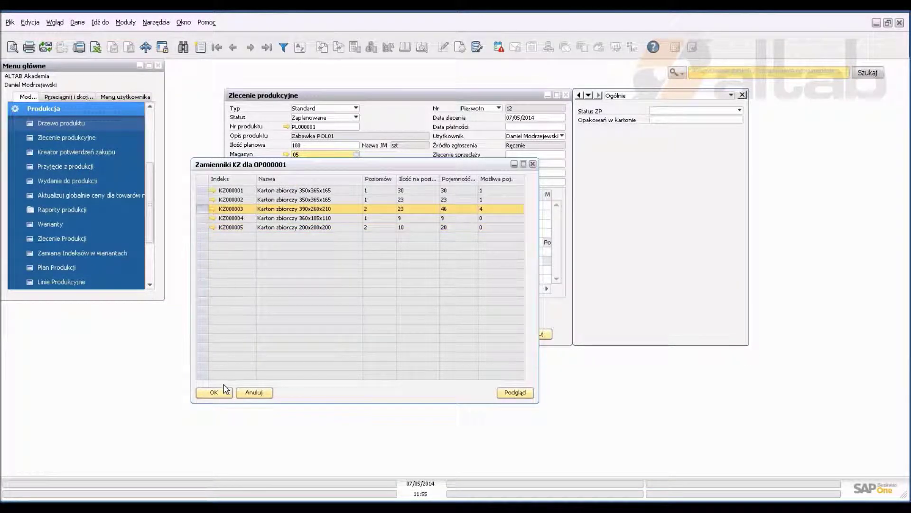
click(214, 392)
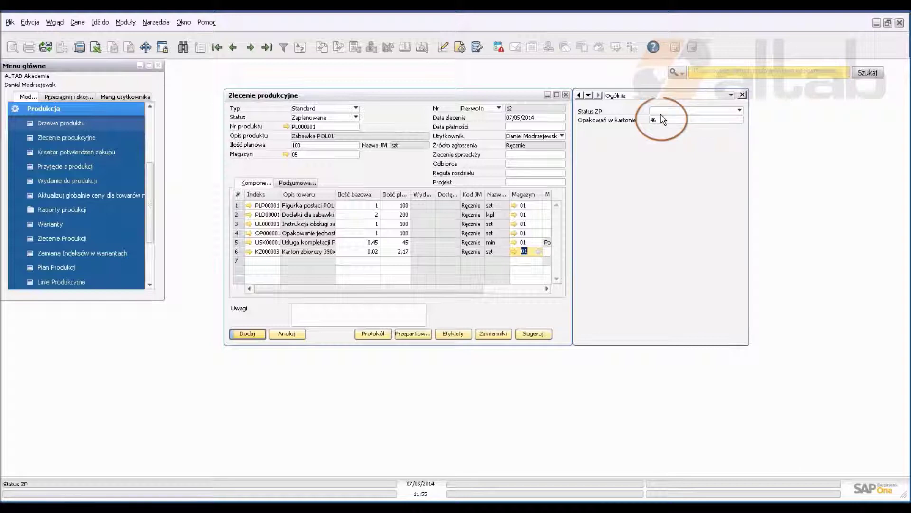
click(406, 253)
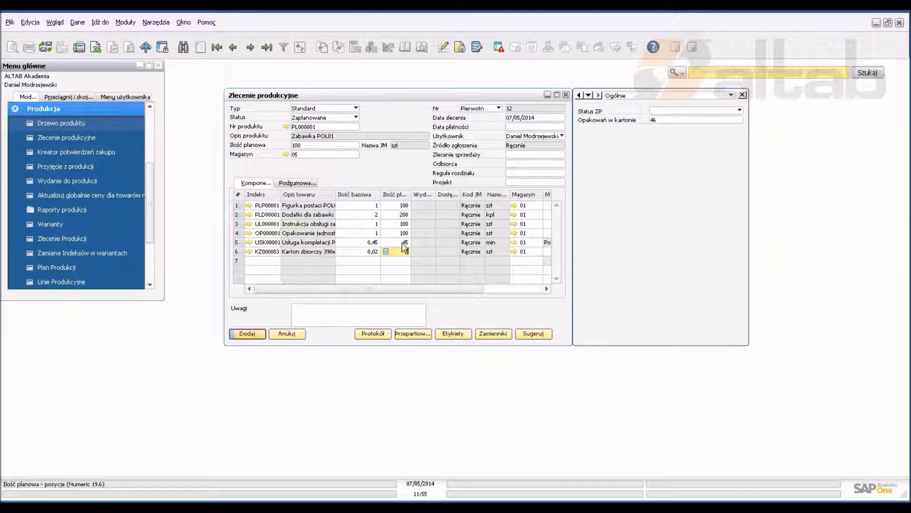
click(404, 243)
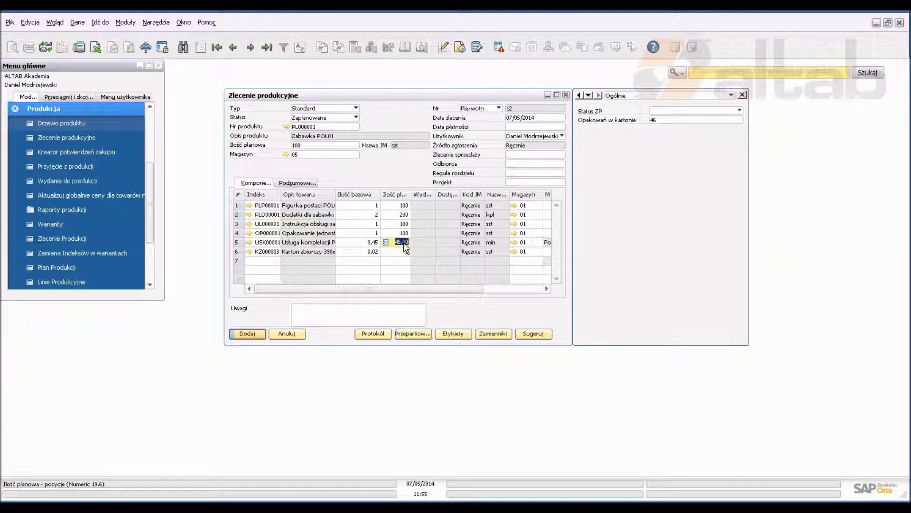